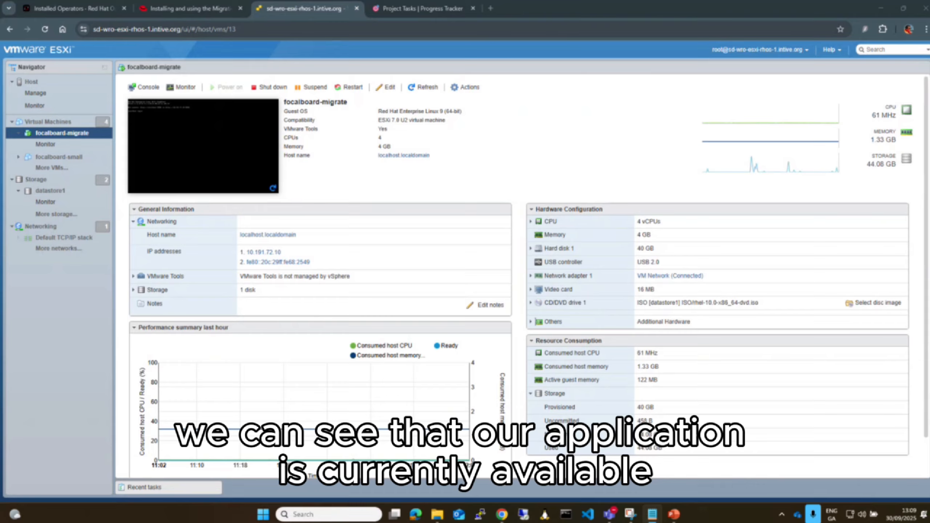
Check the Focalboard Project Tasks board, and start creating a VMware vSphere migration provider in the OpenShift console
{"action": "left_click", "coordinate": [397, 8]}
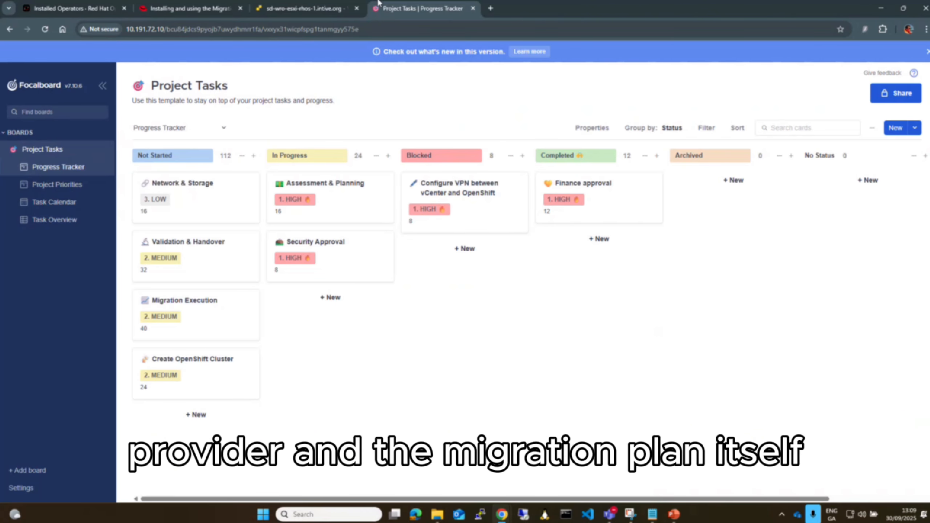
{"action": "left_click", "coordinate": [89, 5]}
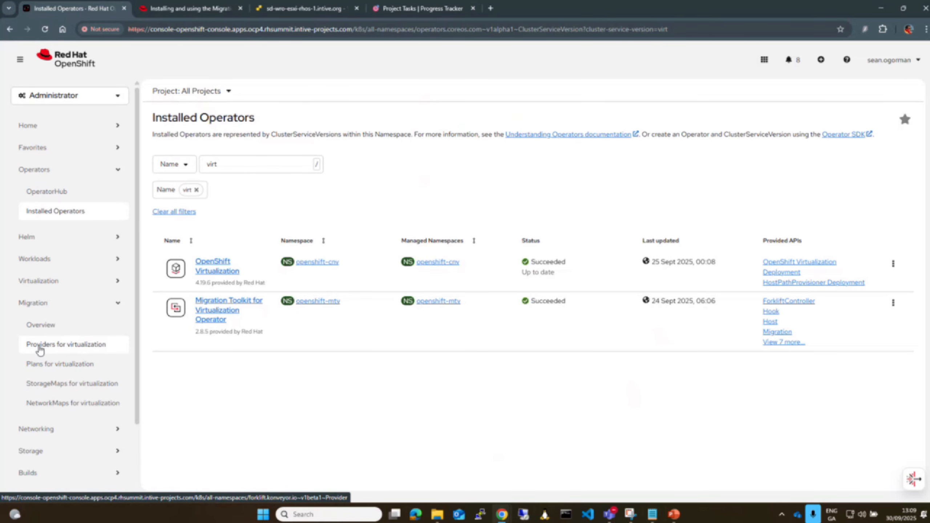
{"action": "left_click", "coordinate": [39, 348]}
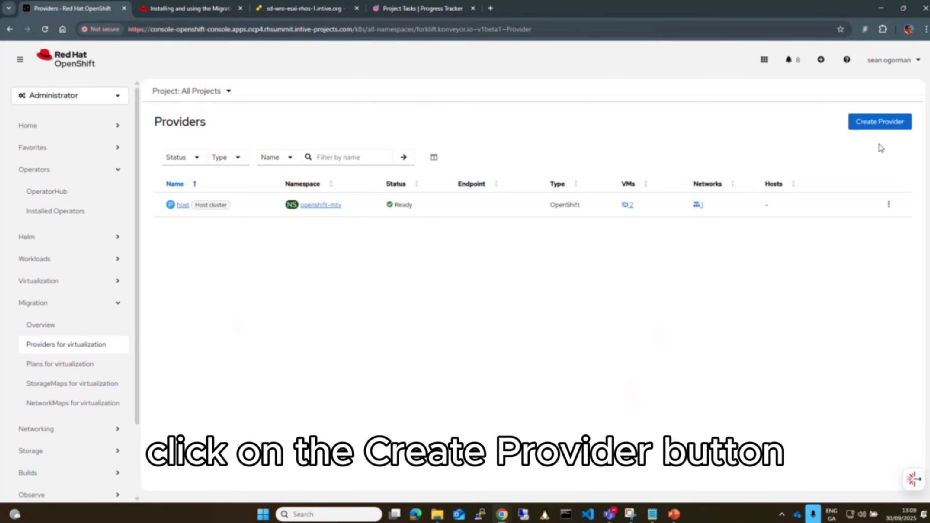
{"action": "left_click", "coordinate": [875, 123]}
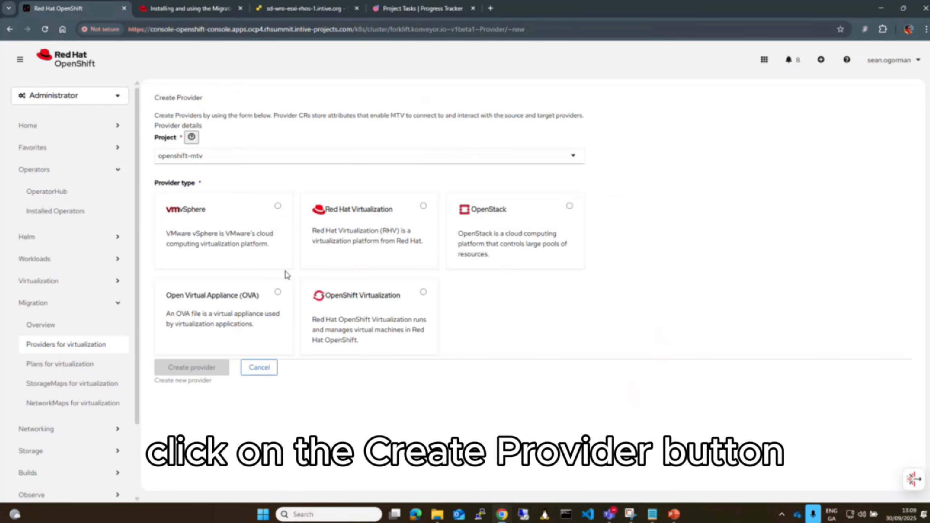
{"action": "left_click", "coordinate": [249, 230]}
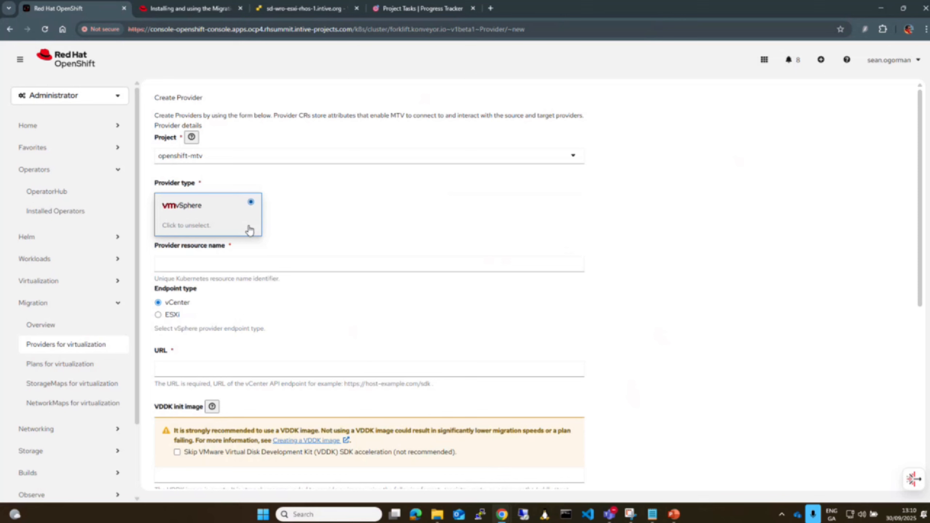
{"action": "left_click", "coordinate": [234, 264]}
{"action": "type", "text": "rhsummi"}
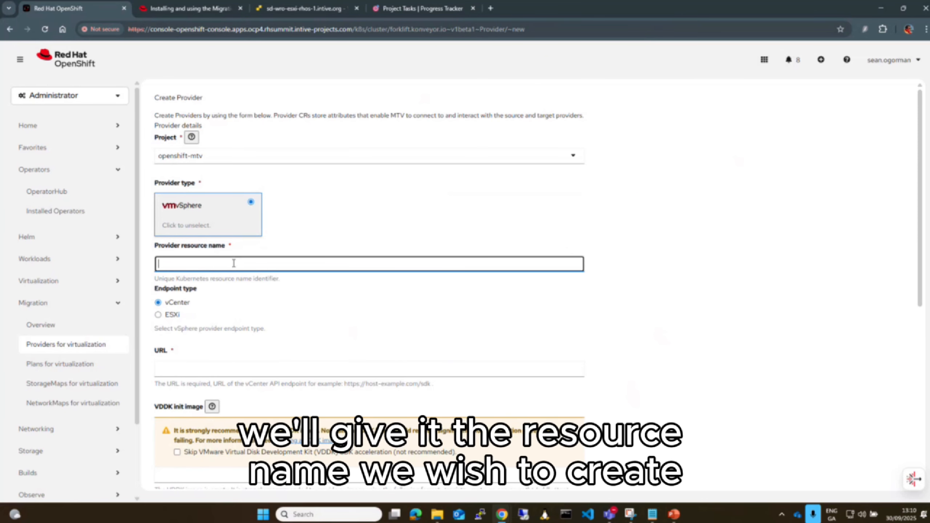
{"action": "type", "text": "t"}
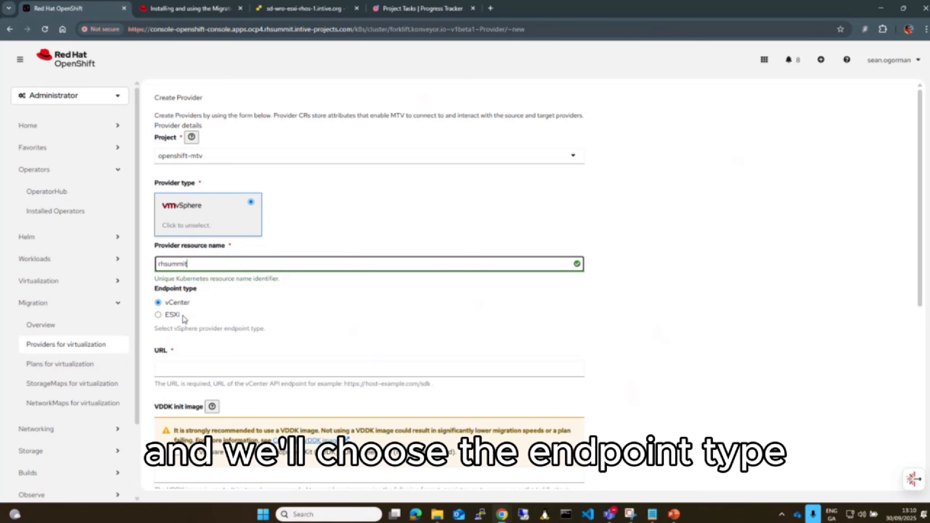
{"action": "left_click", "coordinate": [158, 315]}
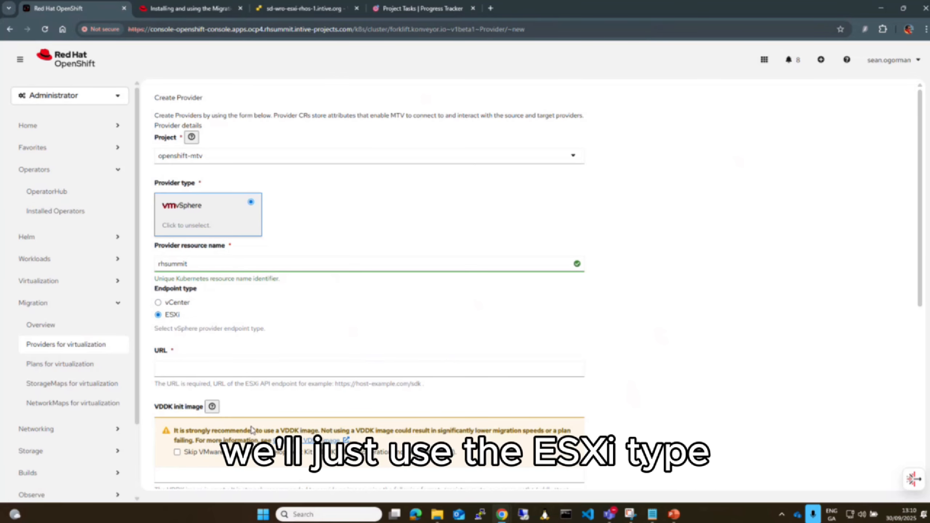
{"action": "left_click", "coordinate": [254, 373]}
{"action": "left_click", "coordinate": [254, 389]}
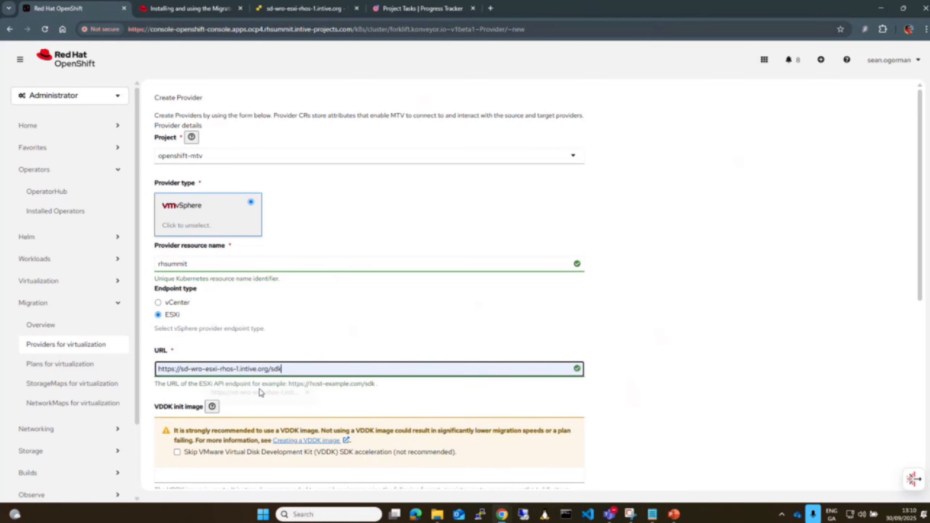
Paste the path of the quay.io vddk:latest image as the provider's VDDK init image
{"action": "scroll", "coordinate": [326, 334], "scroll_direction": "down", "scroll_amount": 5}
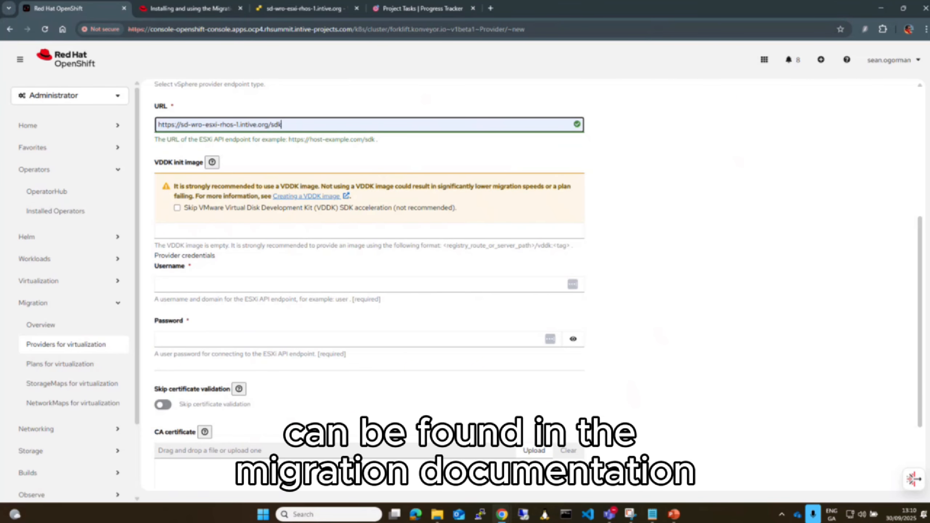
{"action": "key", "text": "alt+Tab"}
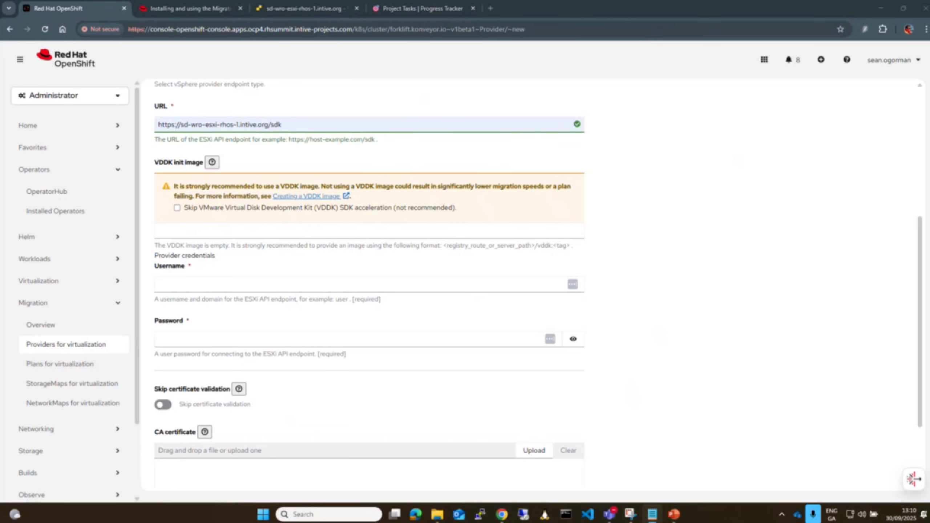
{"action": "right_click", "coordinate": [231, 230]}
{"action": "left_click", "coordinate": [257, 340]}
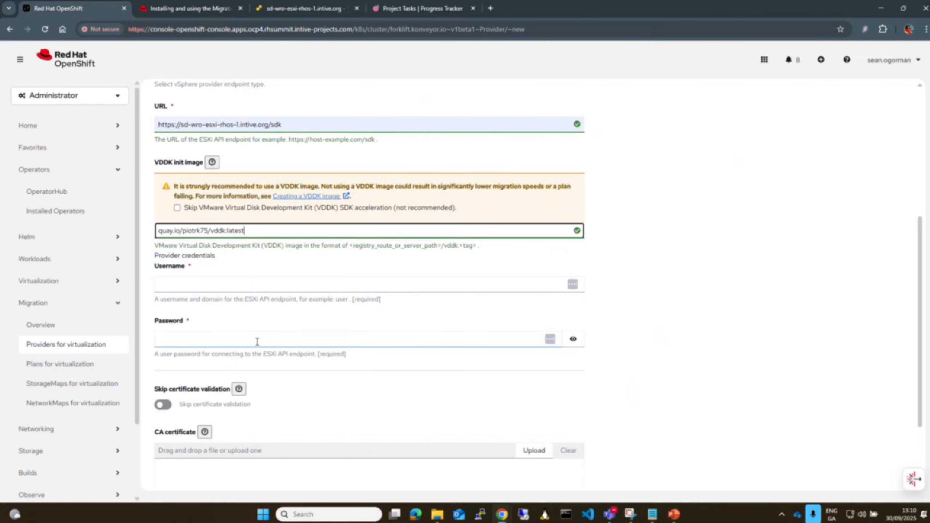
Enter root as the provider's username and paste the ESXi account password into the password field
{"action": "left_click", "coordinate": [240, 337]}
{"action": "left_click", "coordinate": [239, 286]}
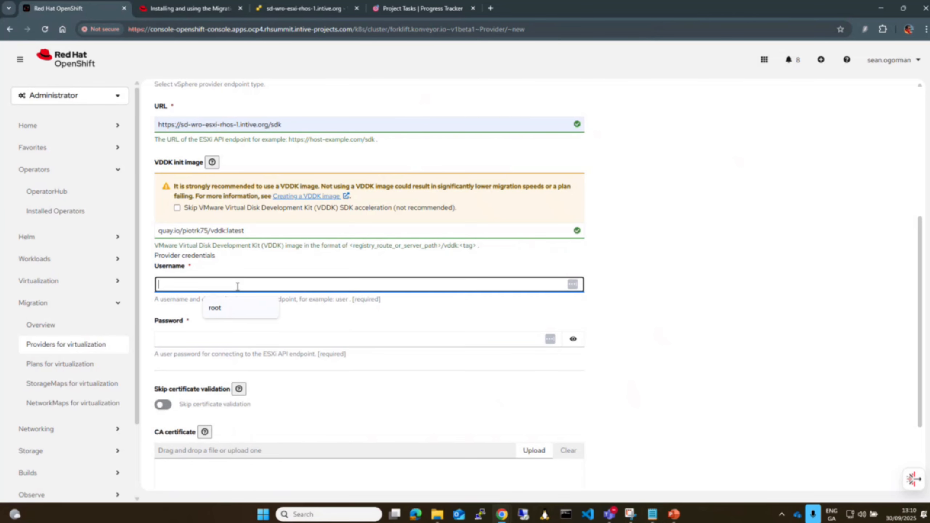
{"action": "left_click", "coordinate": [236, 307]}
{"action": "left_click", "coordinate": [224, 341]}
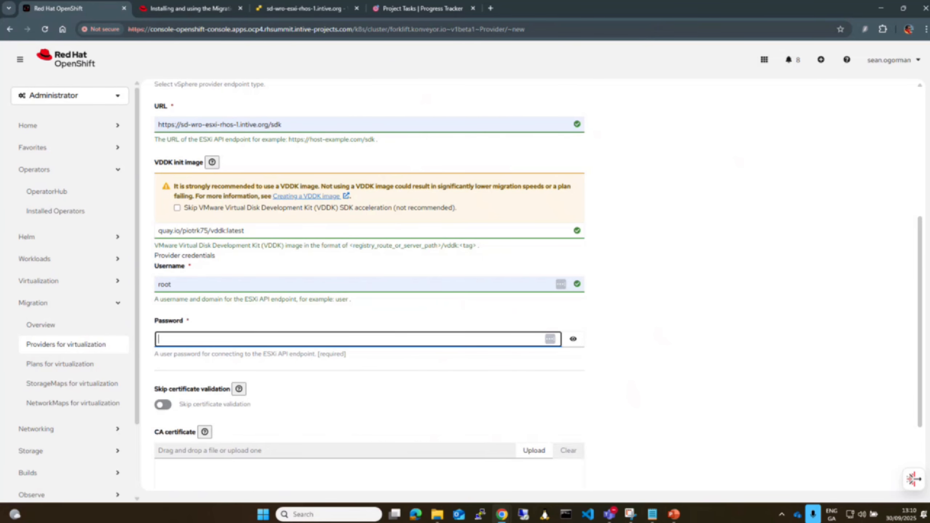
{"action": "key", "text": "alt+Tab"}
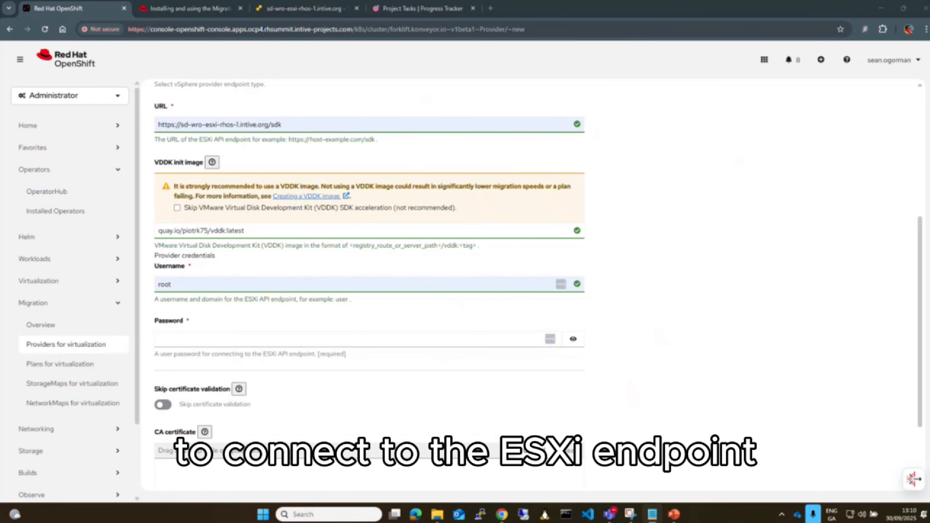
{"action": "left_click", "coordinate": [253, 341]}
{"action": "key", "text": "ctrl+v"}
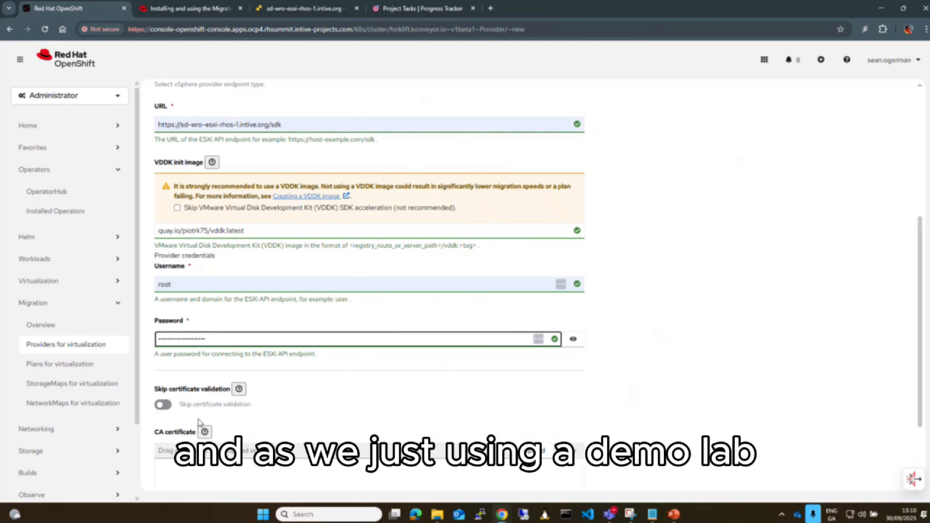
Enable skipping certificate validation, create the provider, and return to the list of providers
{"action": "left_click", "coordinate": [167, 405]}
{"action": "scroll", "coordinate": [432, 394], "scroll_direction": "down", "scroll_amount": 3}
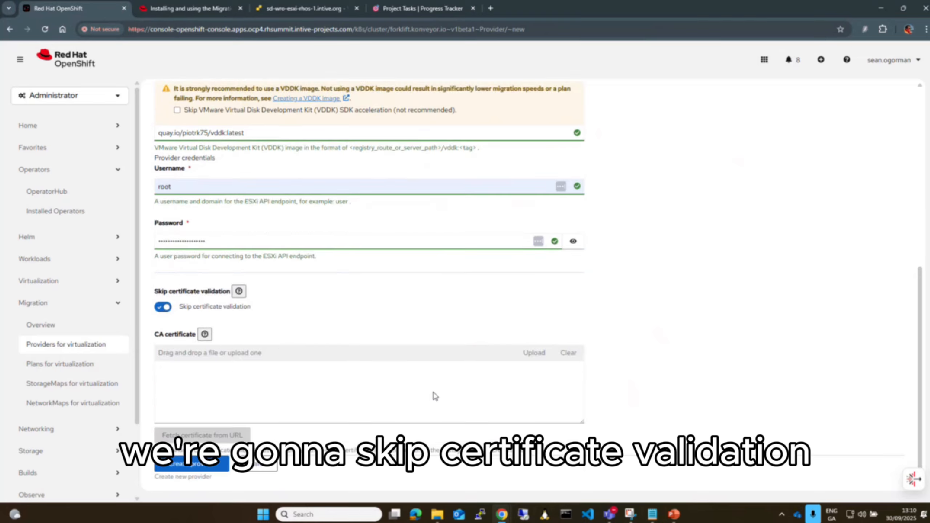
{"action": "left_click", "coordinate": [218, 466]}
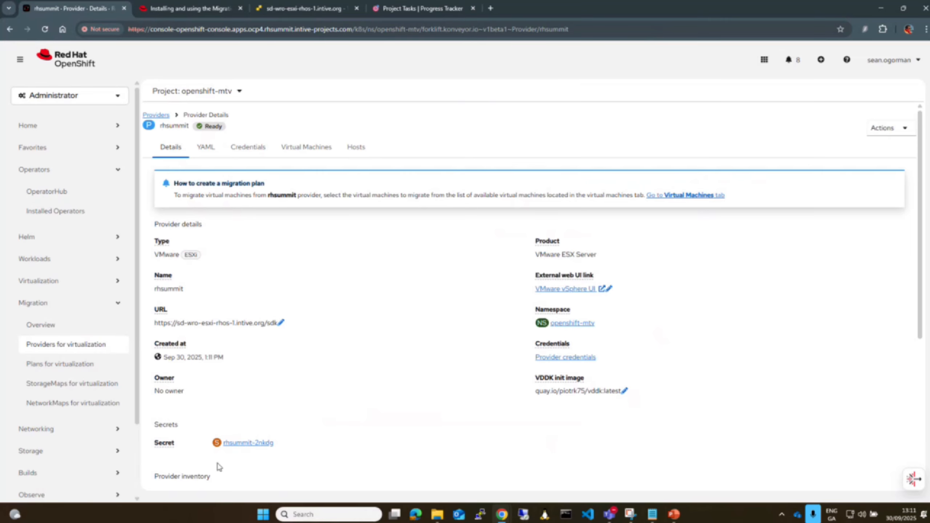
{"action": "left_click", "coordinate": [164, 115]}
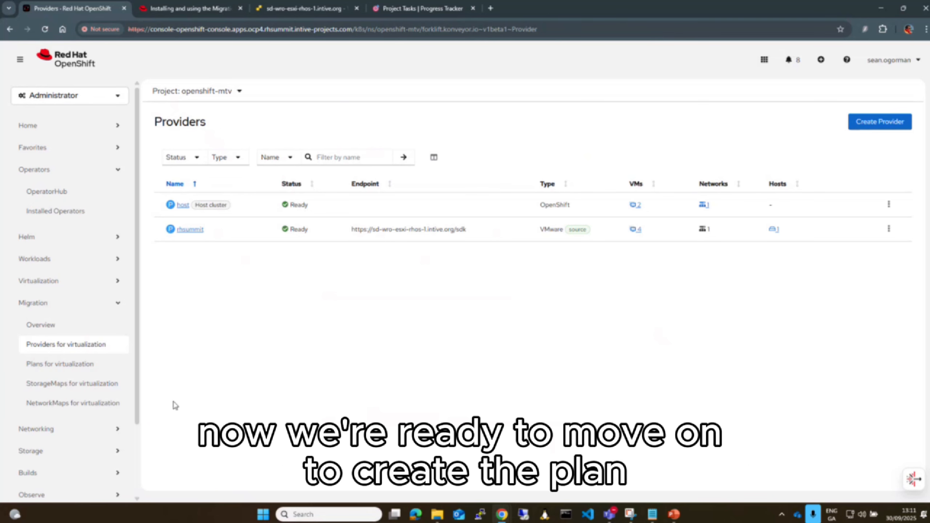
Start a new migration plan for virtualization and name it migration-demo
{"action": "left_click", "coordinate": [88, 365]}
{"action": "left_click", "coordinate": [886, 123]}
{"action": "left_click", "coordinate": [313, 201]}
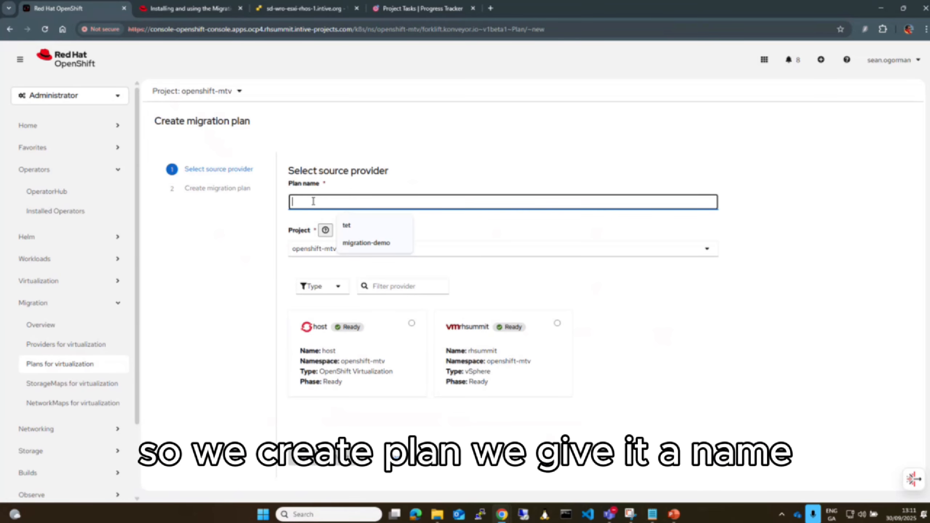
{"action": "type", "text": "mi"}
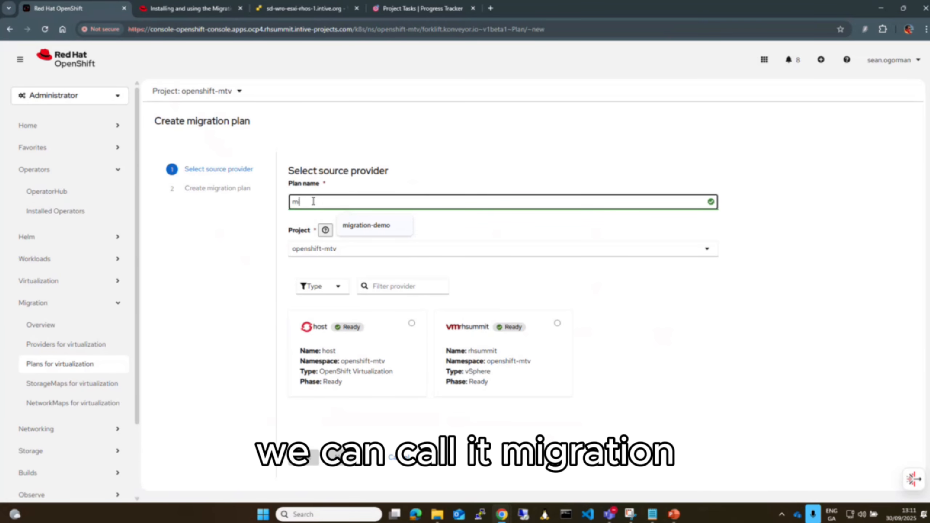
{"action": "type", "text": "gration-demo"}
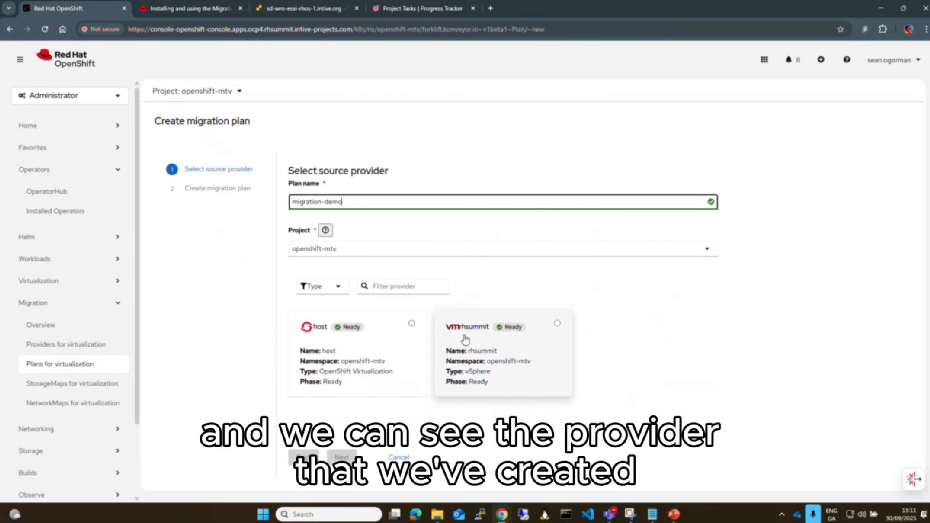
Choose rhsummit as the plan's source provider and select the focalboard-migrate virtual machine for migration
{"action": "left_click", "coordinate": [513, 334]}
{"action": "scroll", "coordinate": [517, 336], "scroll_direction": "down", "scroll_amount": 3}
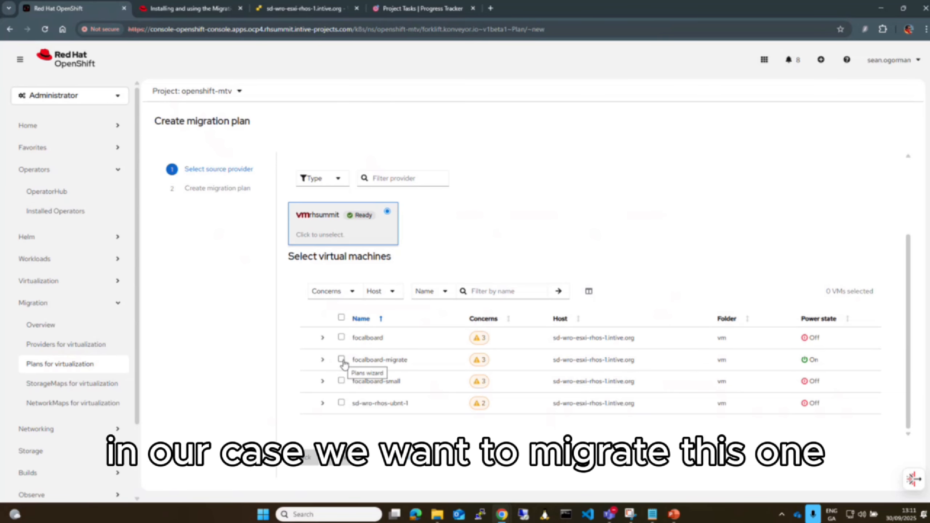
{"action": "left_click", "coordinate": [341, 360]}
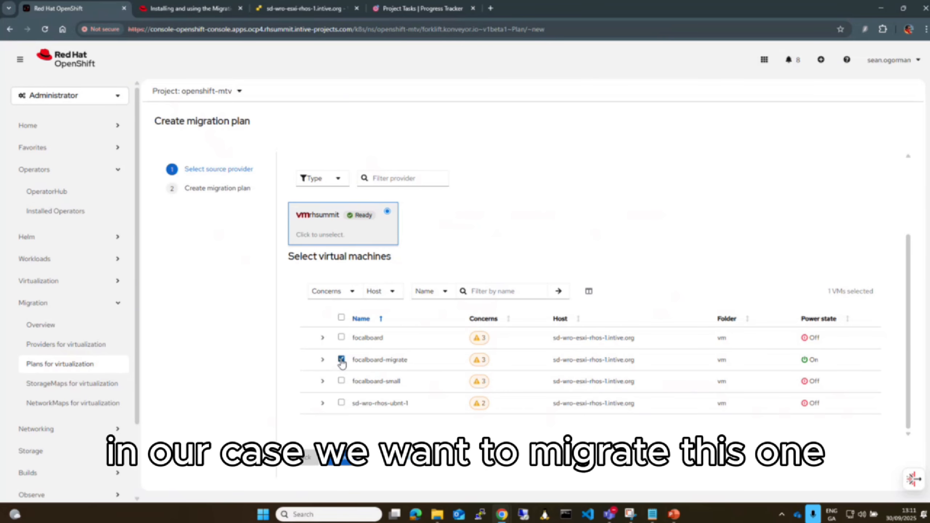
{"action": "left_click", "coordinate": [338, 460]}
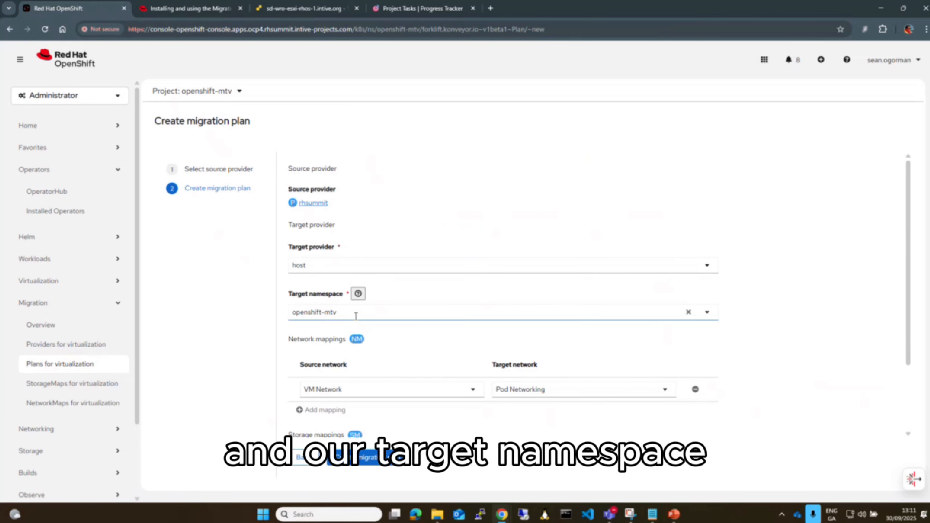
Set the plan's target namespace to demo and create the migration plan with the preset network and storage mappings
{"action": "left_click", "coordinate": [510, 314]}
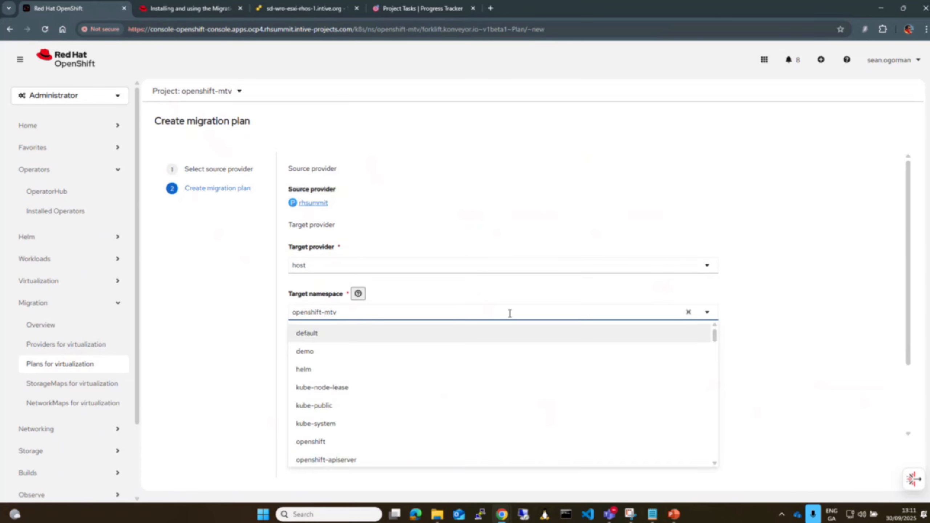
{"action": "left_click", "coordinate": [345, 353]}
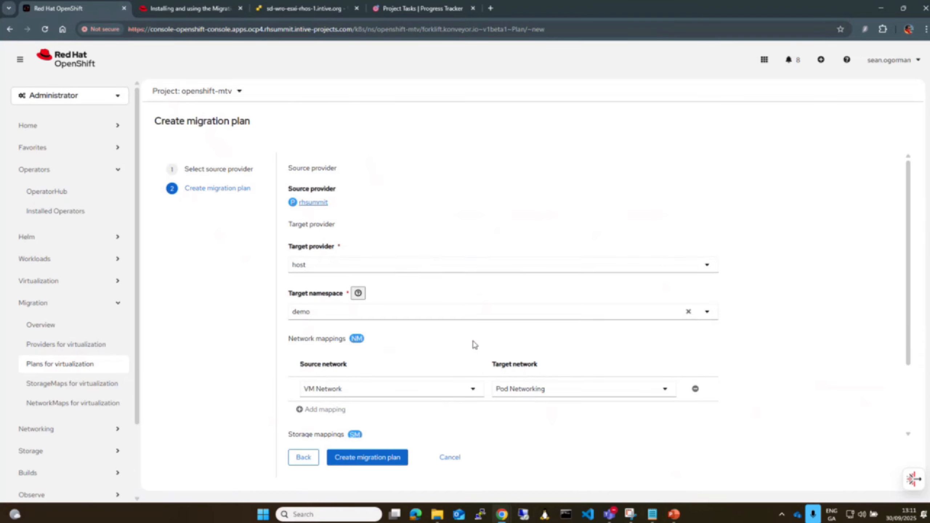
{"action": "scroll", "coordinate": [486, 346], "scroll_direction": "down", "scroll_amount": 3}
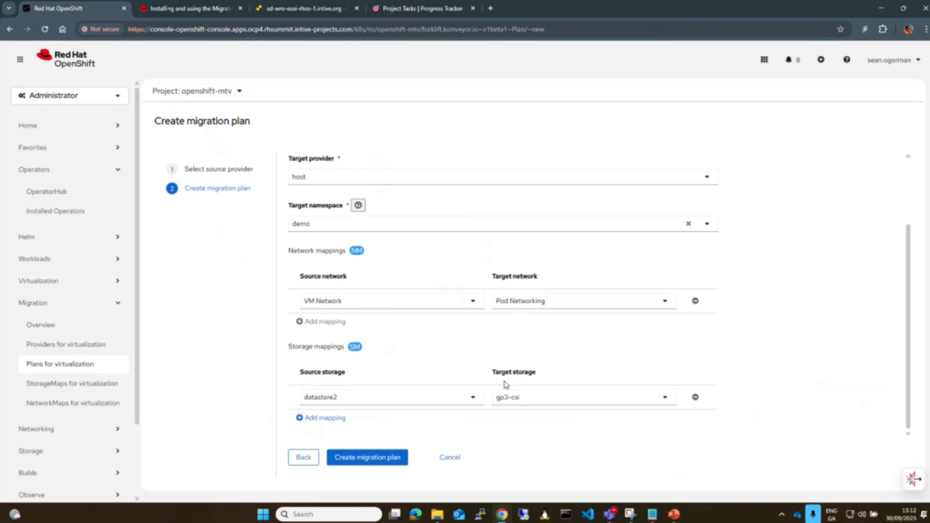
{"action": "left_click", "coordinate": [385, 464]}
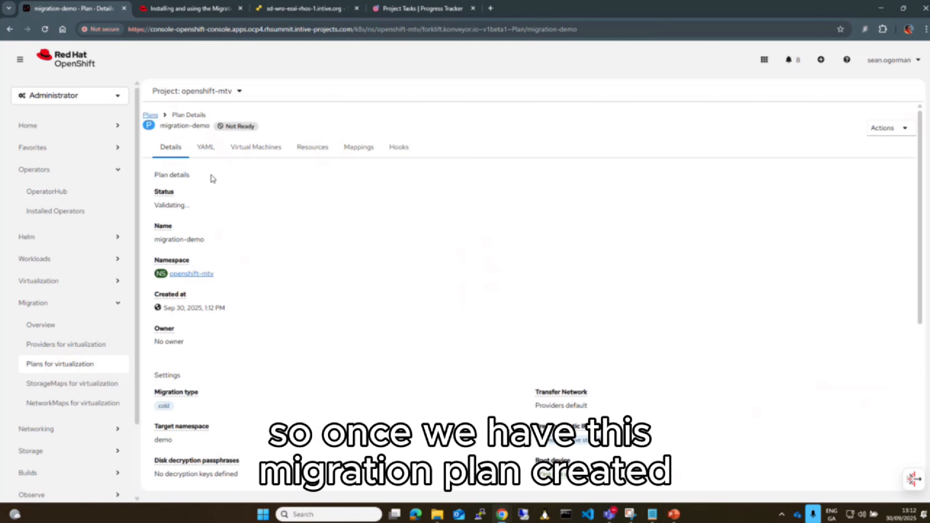
{"action": "left_click", "coordinate": [150, 115]}
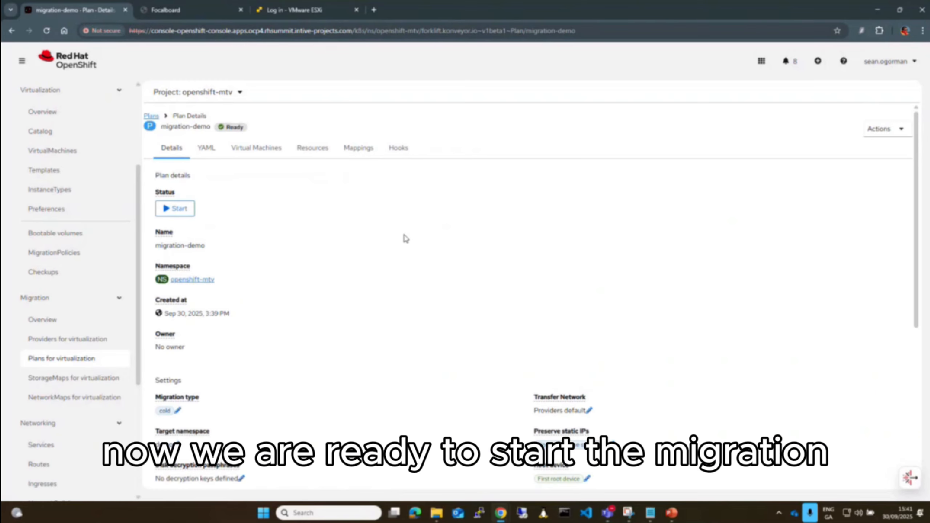
Review the warm migration option in the migration type setting of the migration-demo plan
{"action": "scroll", "coordinate": [404, 264], "scroll_direction": "down", "scroll_amount": 4}
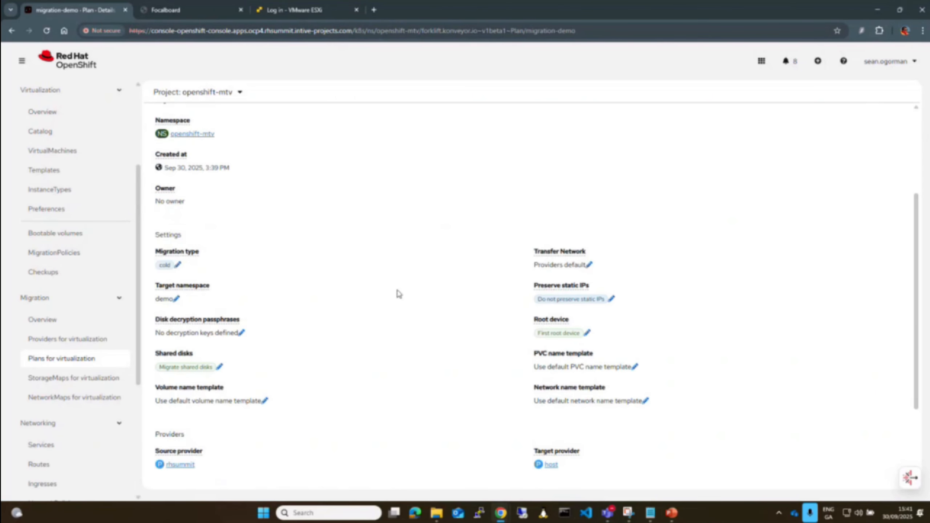
{"action": "left_click", "coordinate": [179, 266]}
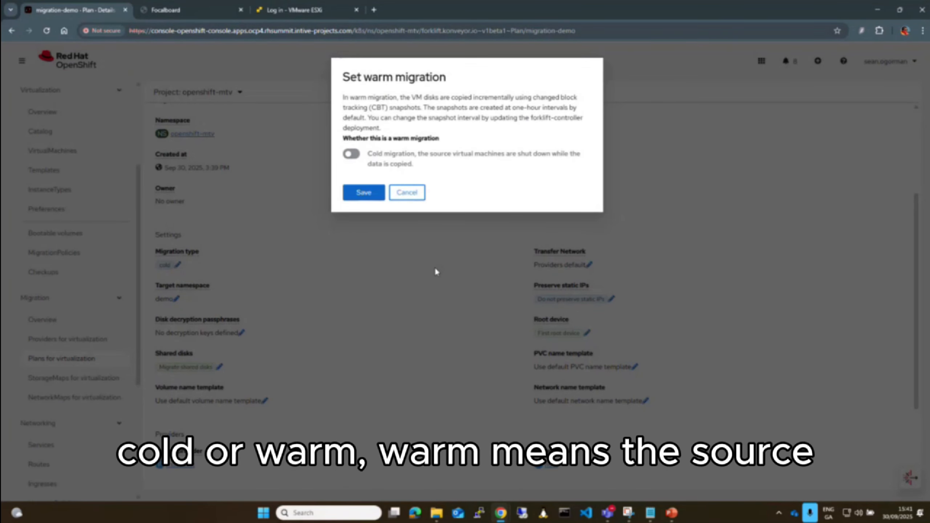
{"action": "left_click", "coordinate": [414, 194]}
{"action": "scroll", "coordinate": [365, 311], "scroll_direction": "up", "scroll_amount": 5}
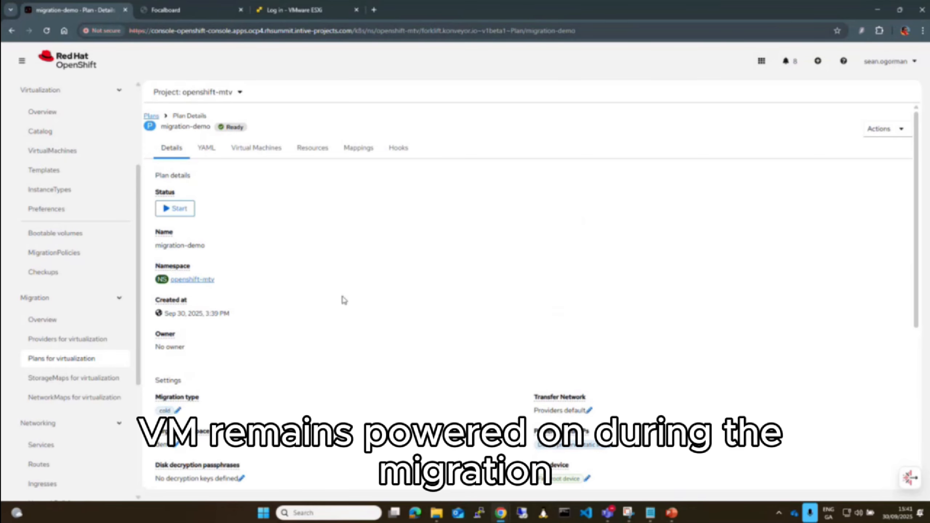
Start the cold migration for the migration-demo plan
{"action": "left_click", "coordinate": [178, 209]}
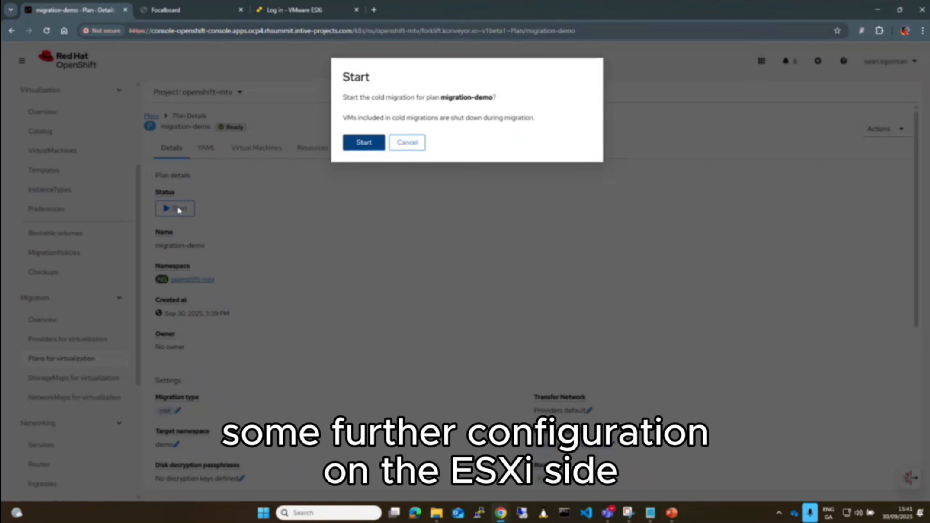
{"action": "left_click", "coordinate": [364, 143]}
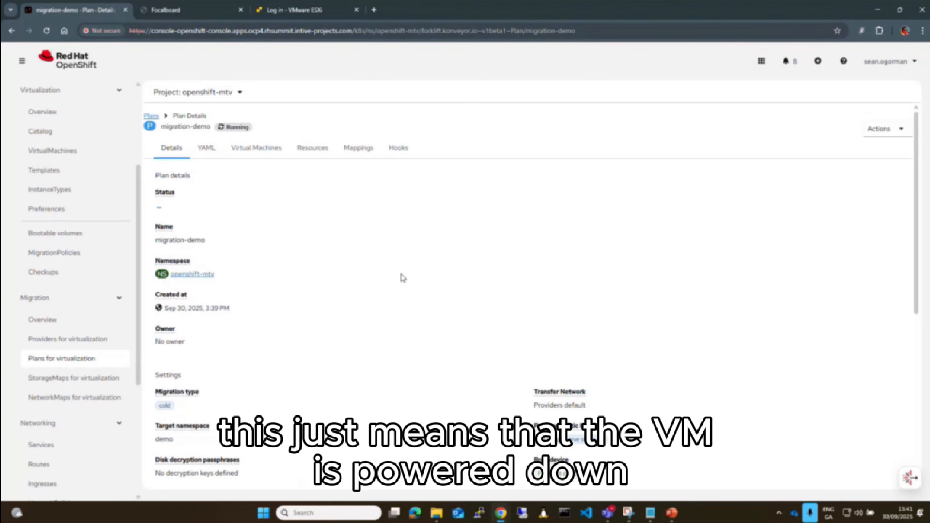
Examine the migration progress of the focalboard-migrate virtual machine, including its pods, volumes and pipeline stages
{"action": "left_click", "coordinate": [151, 118]}
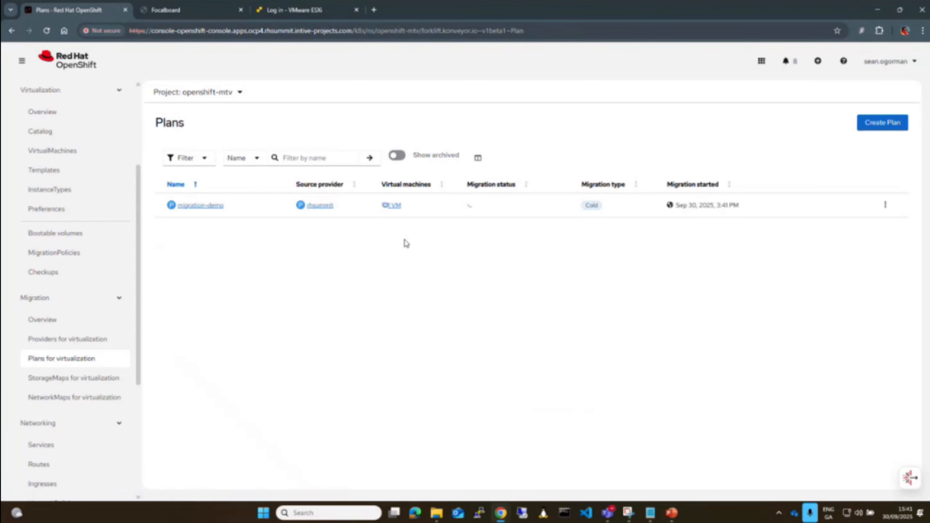
{"action": "left_click", "coordinate": [395, 206]}
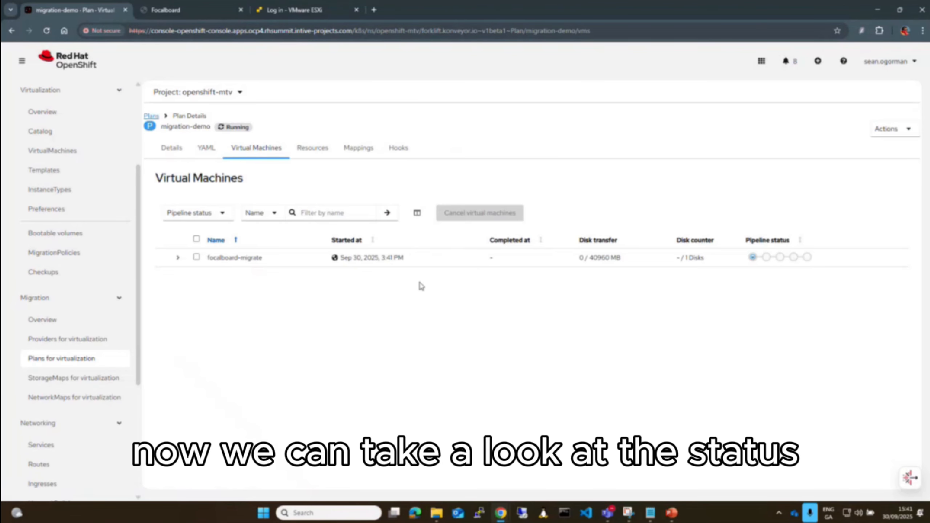
{"action": "left_click", "coordinate": [179, 259]}
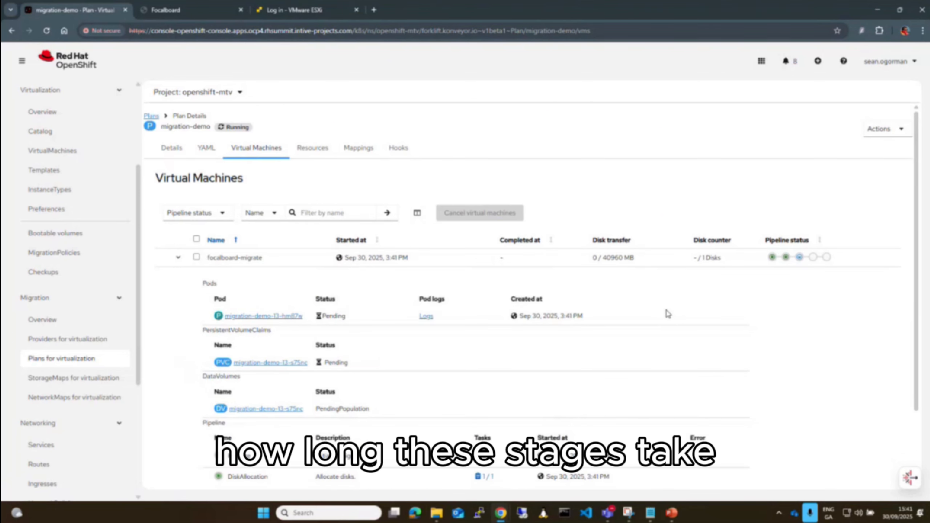
{"action": "scroll", "coordinate": [663, 311], "scroll_direction": "down", "scroll_amount": 2}
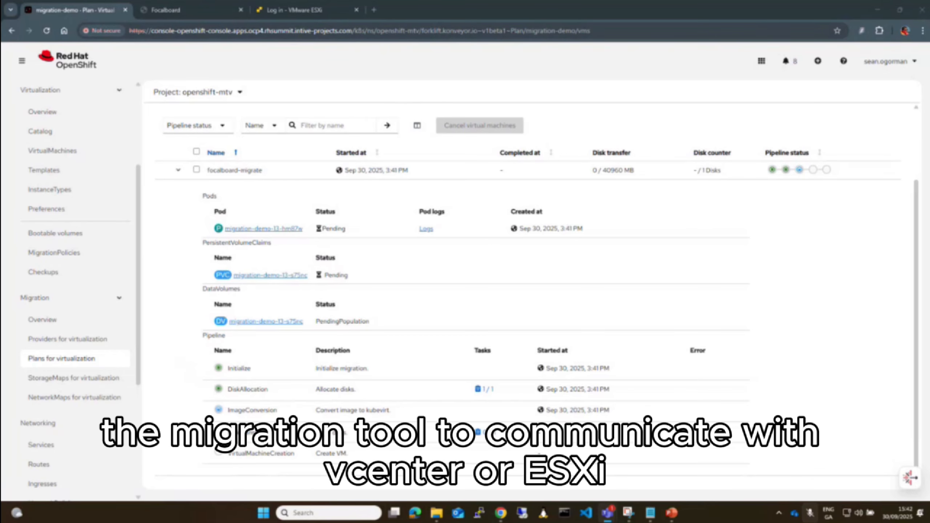
{"action": "scroll", "coordinate": [531, 293], "scroll_direction": "up", "scroll_amount": 3}
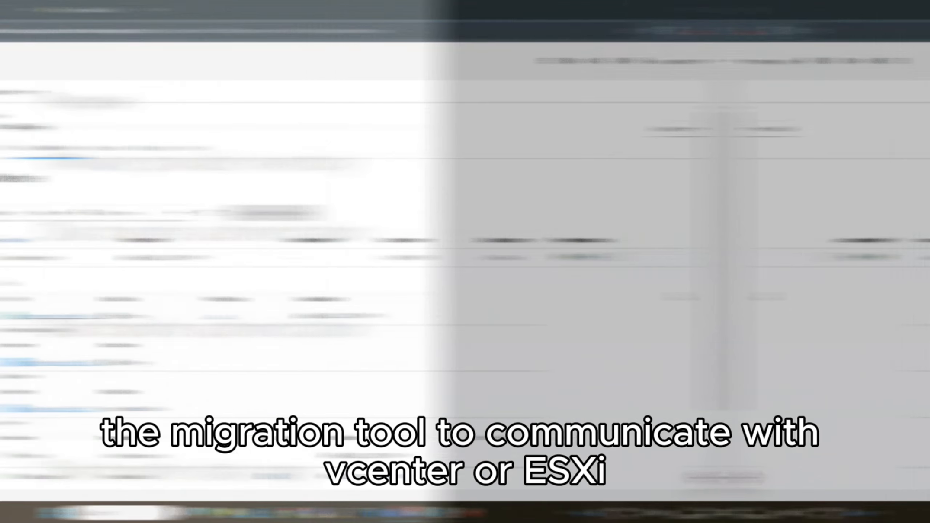